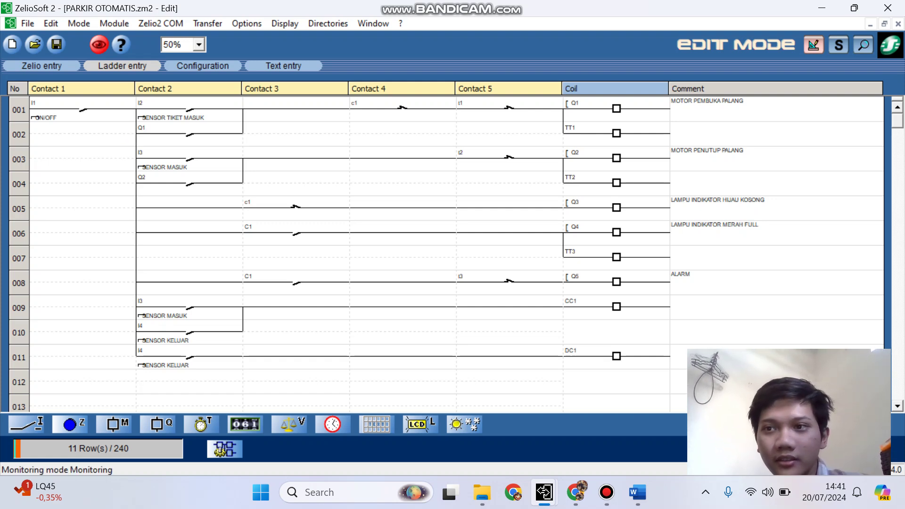
Put the ladder program in simulation mode, run it, and switch on the ON/OFF input I1
{"action": "left_click", "coordinate": [839, 44]}
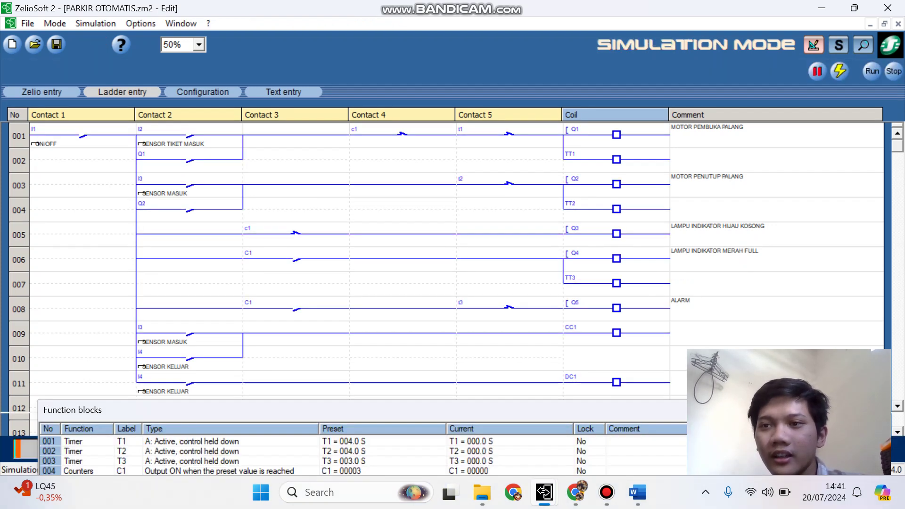
{"action": "left_click", "coordinate": [872, 71]}
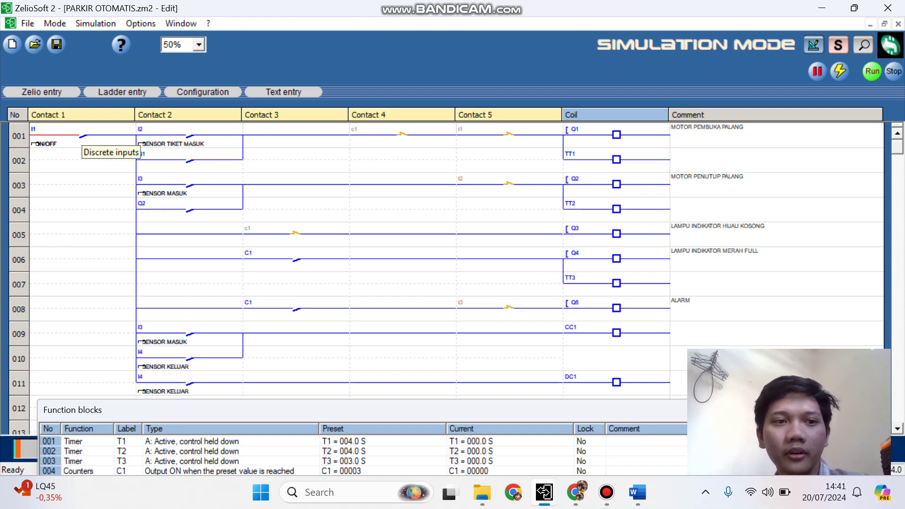
{"action": "left_click", "coordinate": [83, 136]}
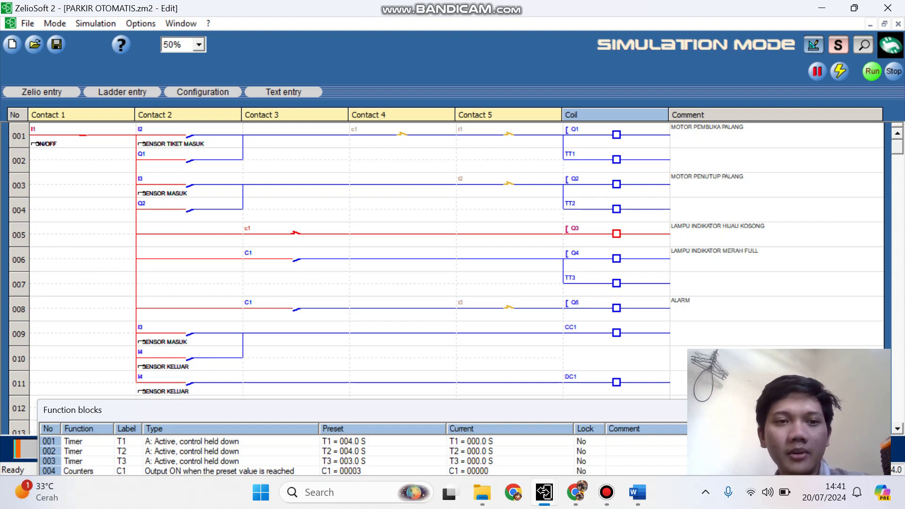
Simulate cars entering by triggering ticket sensor I2 and entry sensor I3 until counter C1 reaches its preset of 3
{"action": "left_click", "coordinate": [189, 135]}
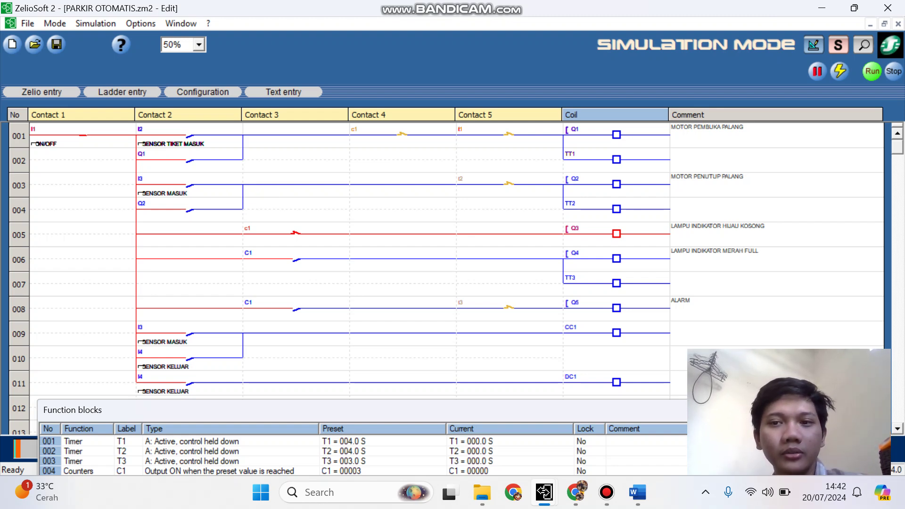
{"action": "left_click", "coordinate": [190, 184]}
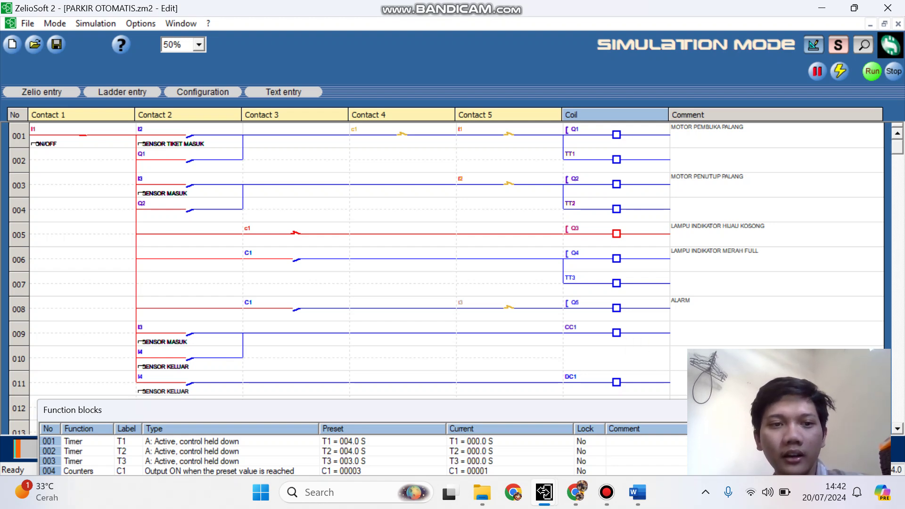
{"action": "left_click", "coordinate": [190, 136]}
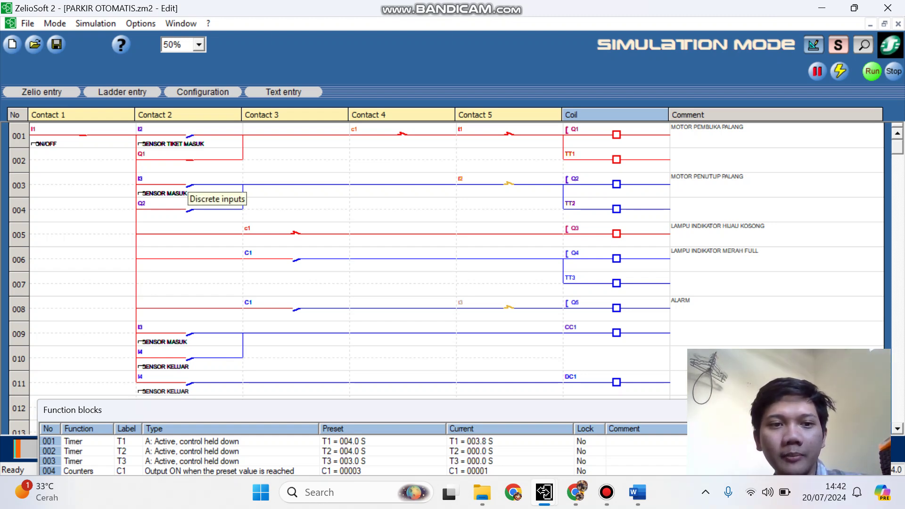
{"action": "left_click", "coordinate": [190, 186]}
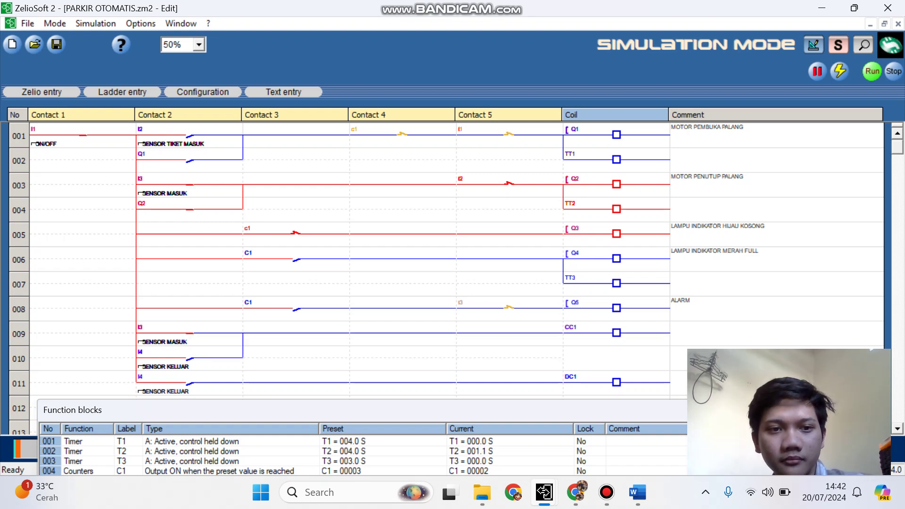
{"action": "left_click", "coordinate": [190, 185]}
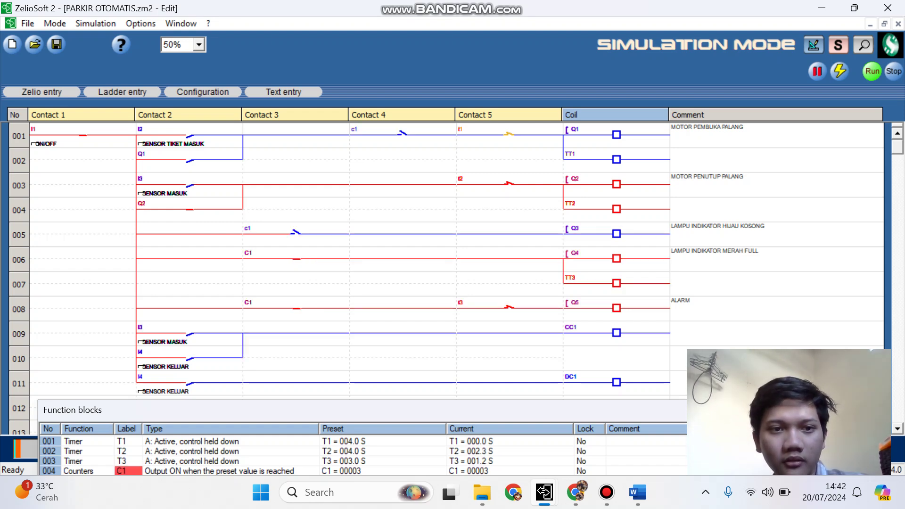
Trigger ticket sensor I2 with the car park full, and simulate a car leaving with exit sensor I4 in row 010
{"action": "left_click", "coordinate": [190, 136]}
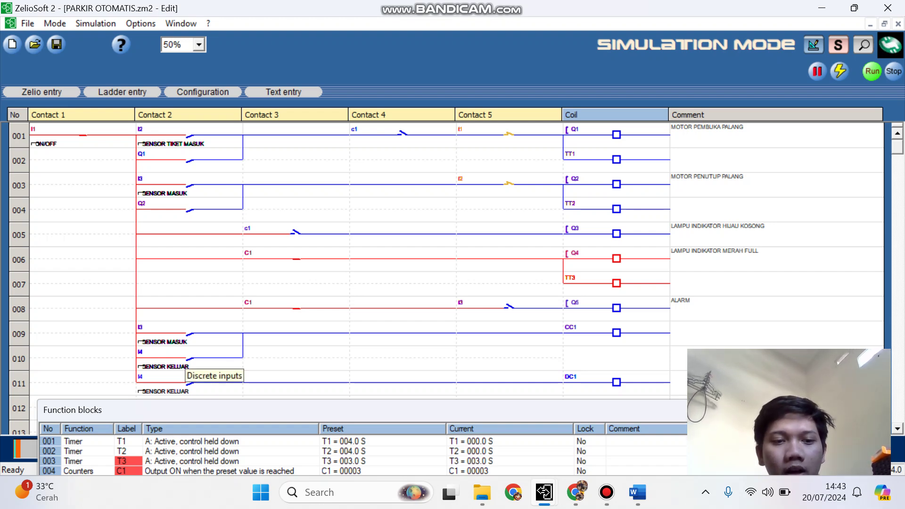
{"action": "left_click", "coordinate": [189, 361]}
{"action": "left_click", "coordinate": [189, 361]}
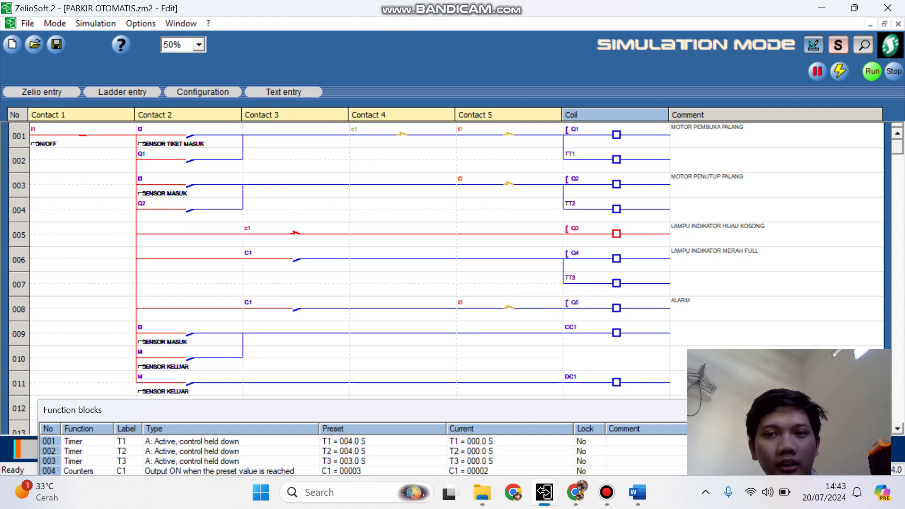
{"action": "scroll", "coordinate": [354, 259], "scroll_direction": "down", "scroll_amount": 3}
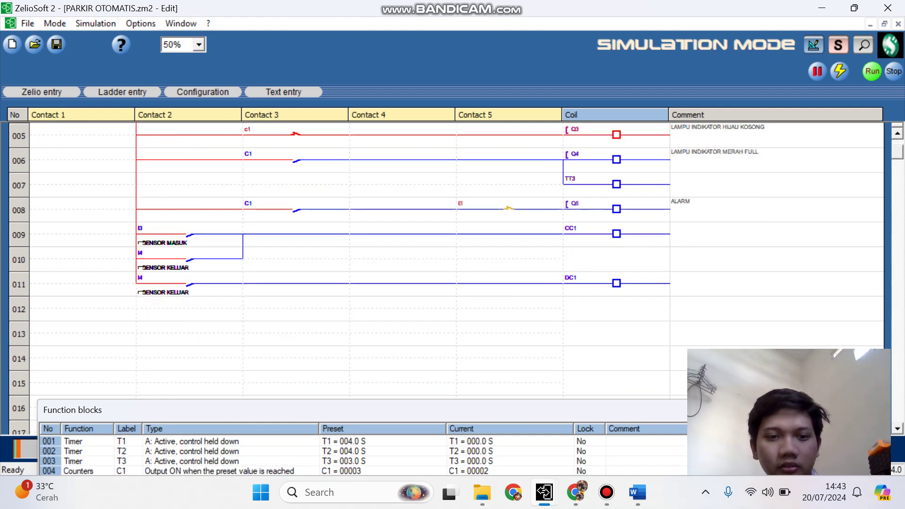
{"action": "scroll", "coordinate": [354, 259], "scroll_direction": "up", "scroll_amount": 3}
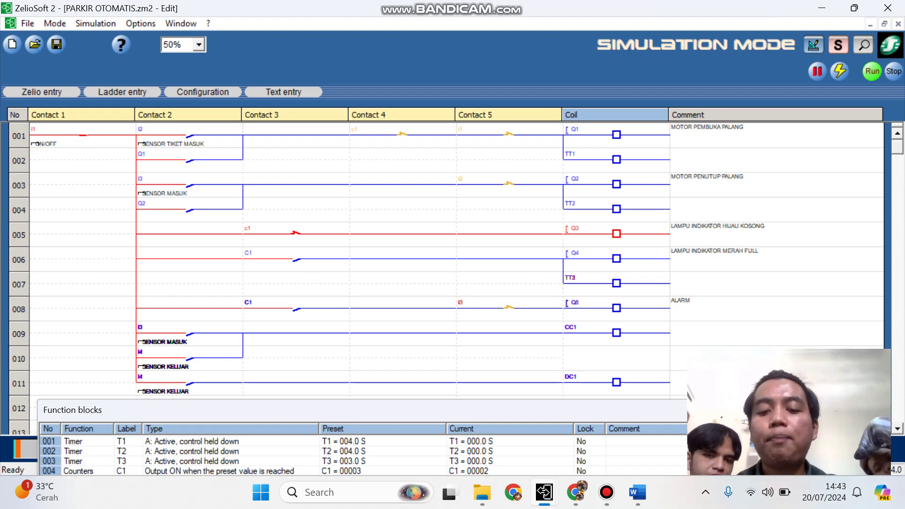
Switch to the PARKIR OTOMATIS FBD FIX project, put it in simulation mode and run it
{"action": "mouse_move", "coordinate": [607, 493]}
{"action": "mouse_move", "coordinate": [545, 493]}
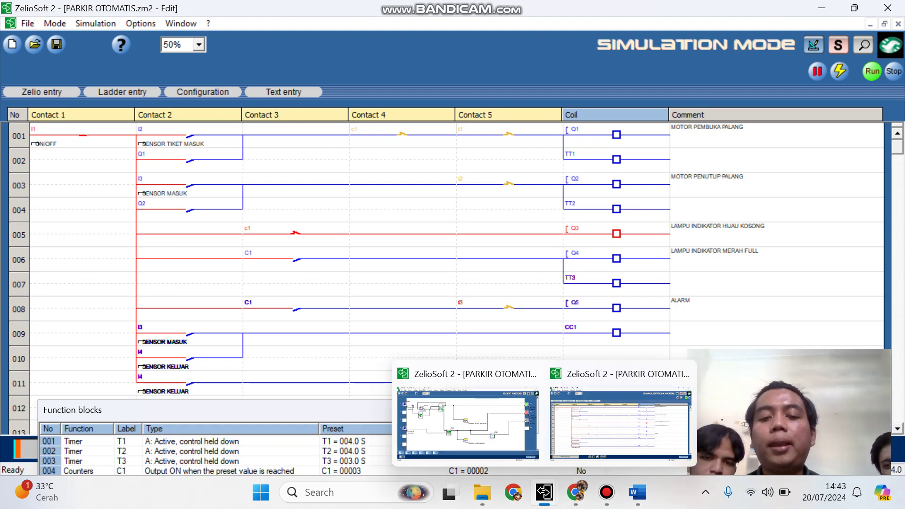
{"action": "left_click", "coordinate": [469, 422]}
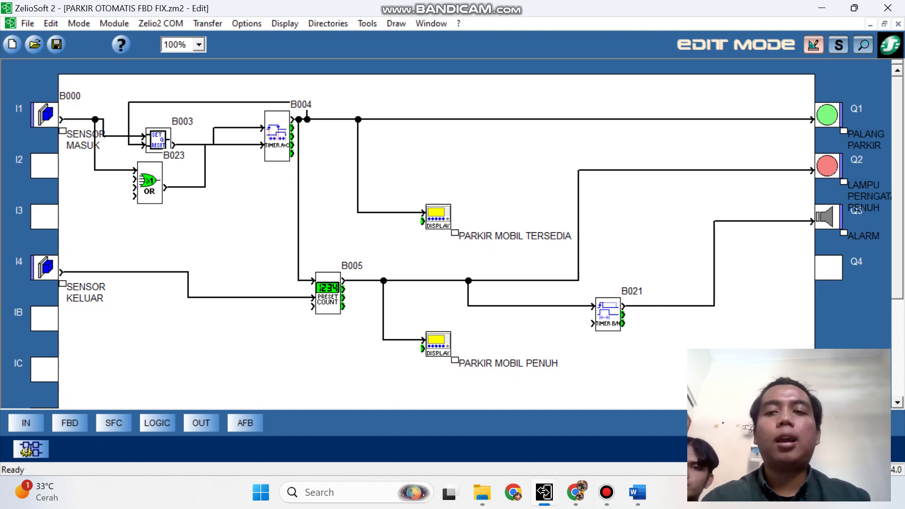
{"action": "left_click", "coordinate": [839, 45]}
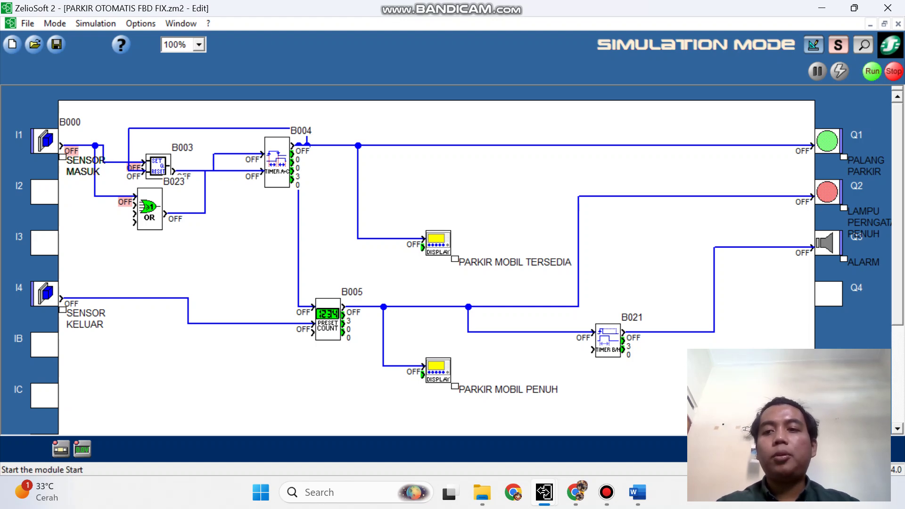
{"action": "left_click", "coordinate": [872, 70]}
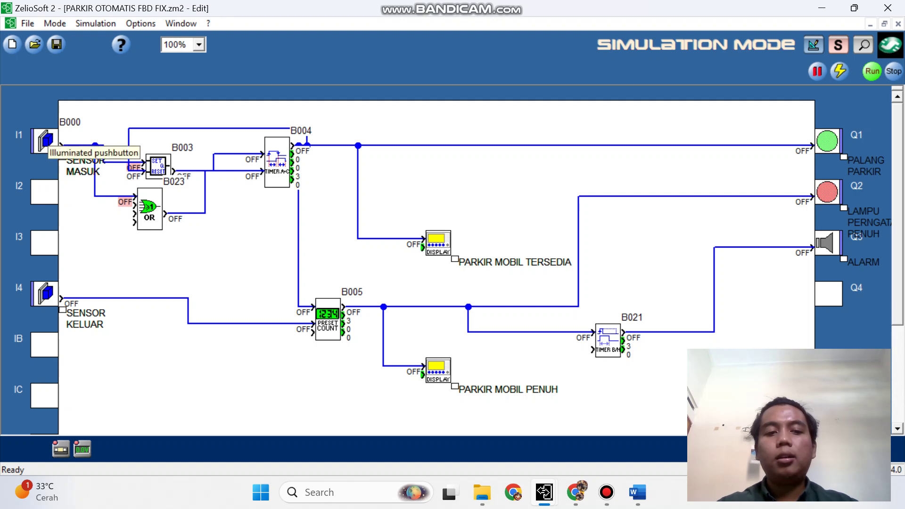
Simulate cars entering with SENSOR MASUK until counter B005 is full, one leaving with SENSOR KELUAR, and another entering
{"action": "left_click", "coordinate": [45, 141]}
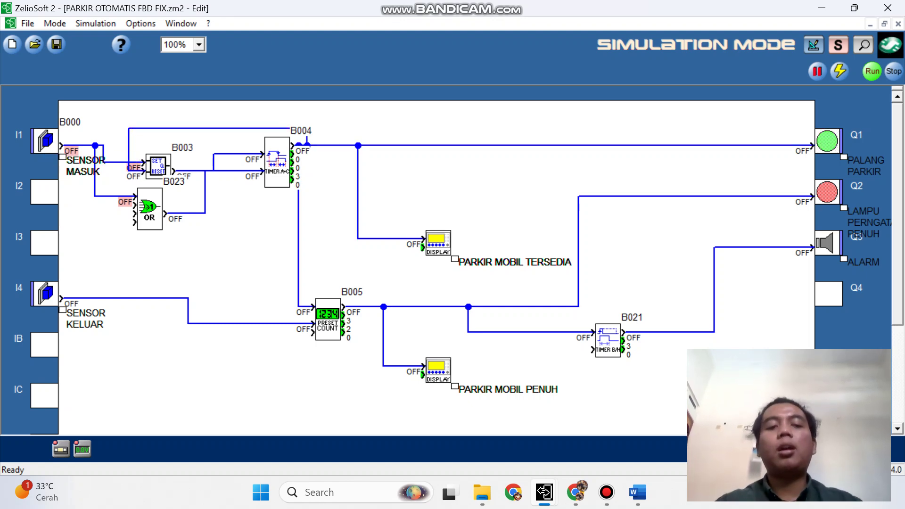
{"action": "left_click", "coordinate": [46, 142]}
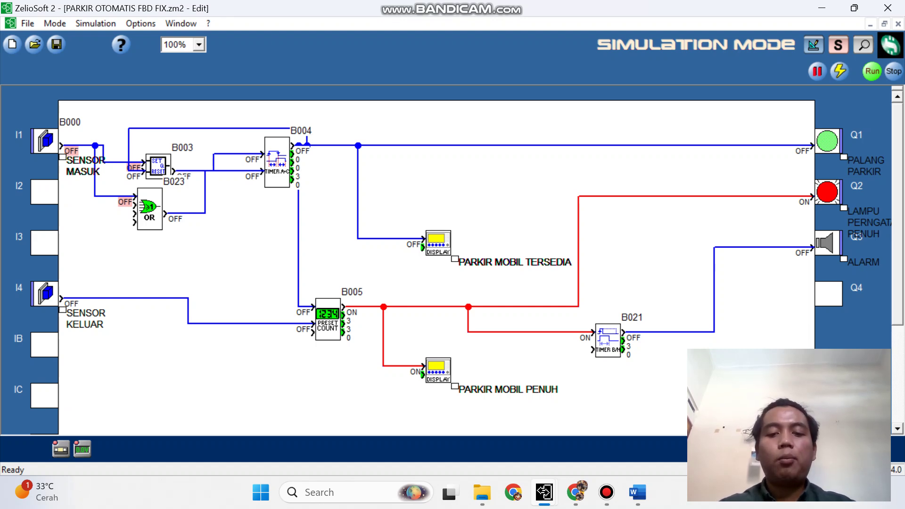
{"action": "mouse_move", "coordinate": [544, 492]}
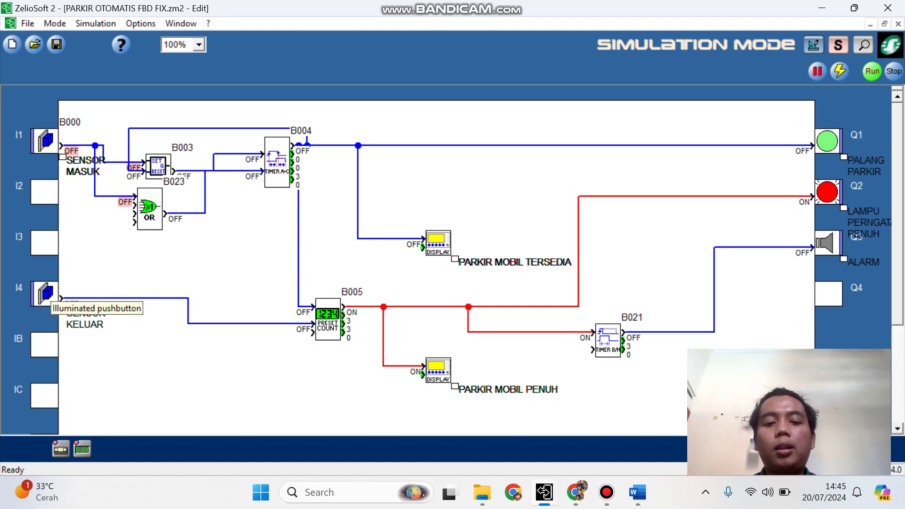
{"action": "left_click", "coordinate": [46, 293]}
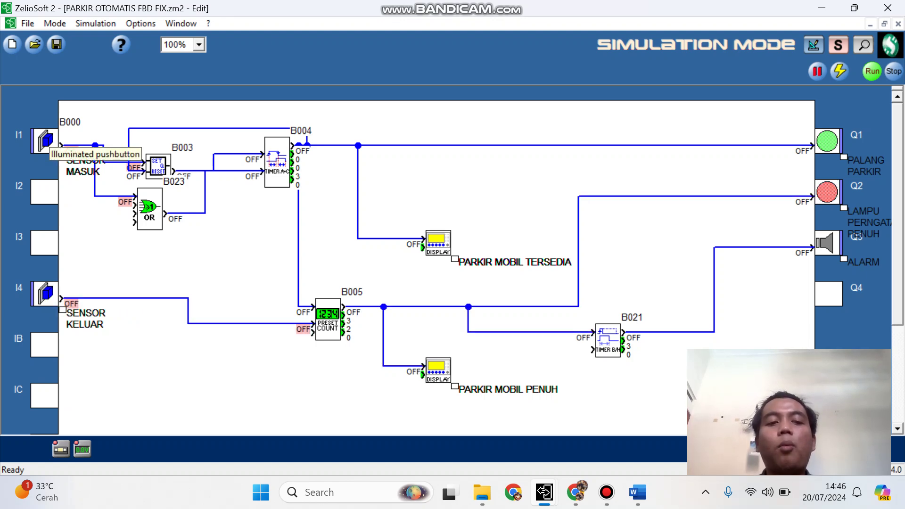
{"action": "left_click", "coordinate": [46, 140]}
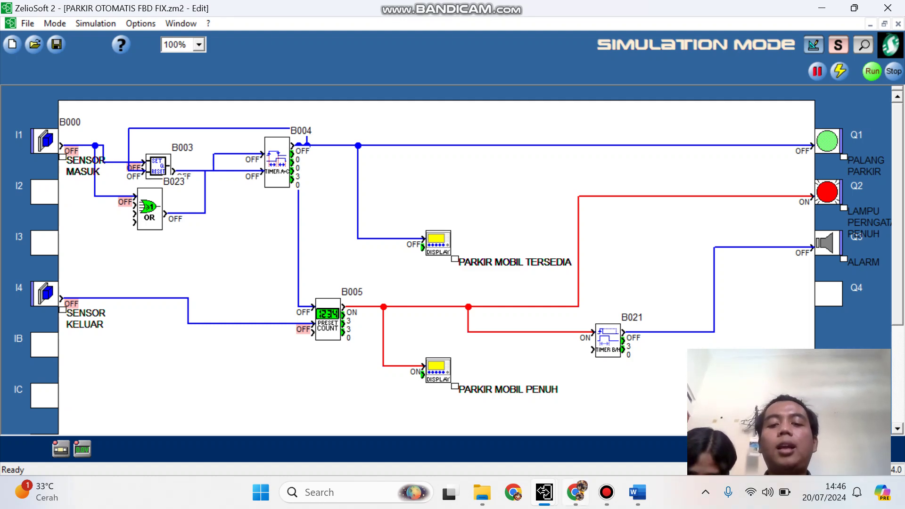
Switch to the YouTube parking animation in Chrome and play its first 3 seconds, pausing at each stage of car entry
{"action": "mouse_move", "coordinate": [575, 493]}
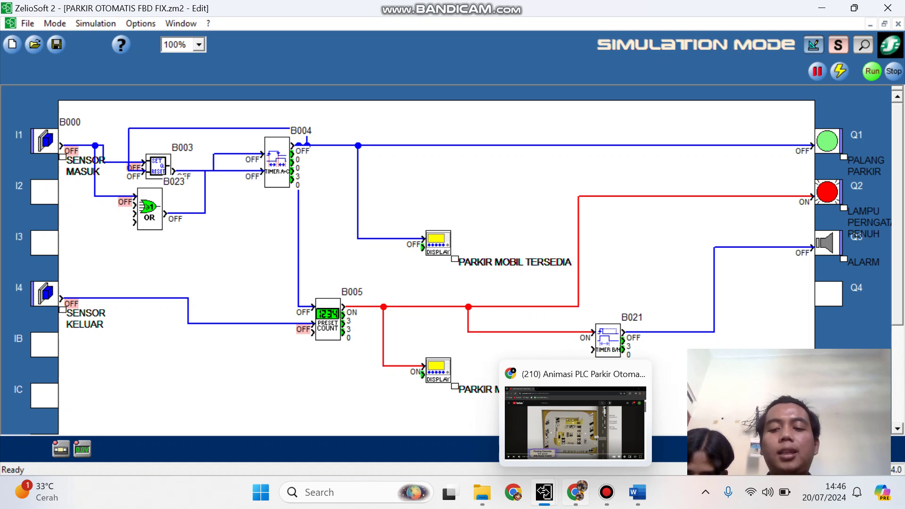
{"action": "left_click", "coordinate": [575, 492]}
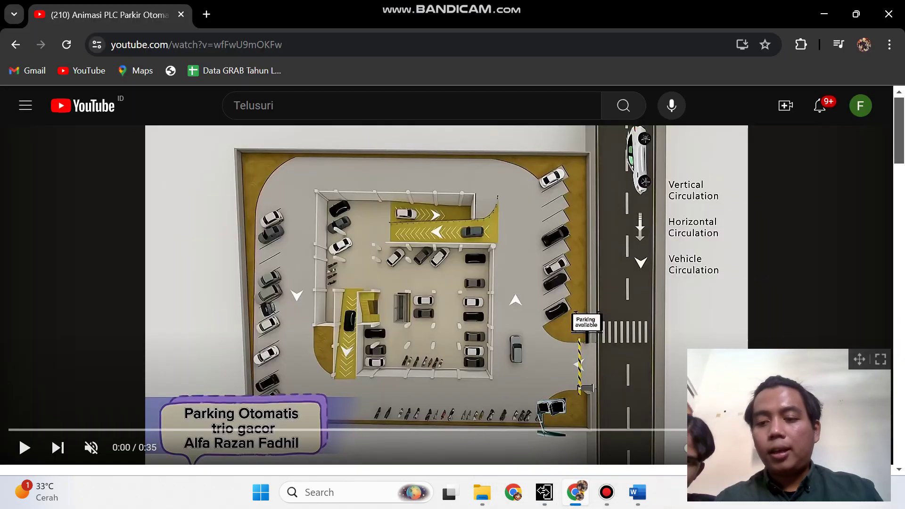
{"action": "left_click_drag", "start_coordinate": [860, 359], "coordinate": [175, 14]}
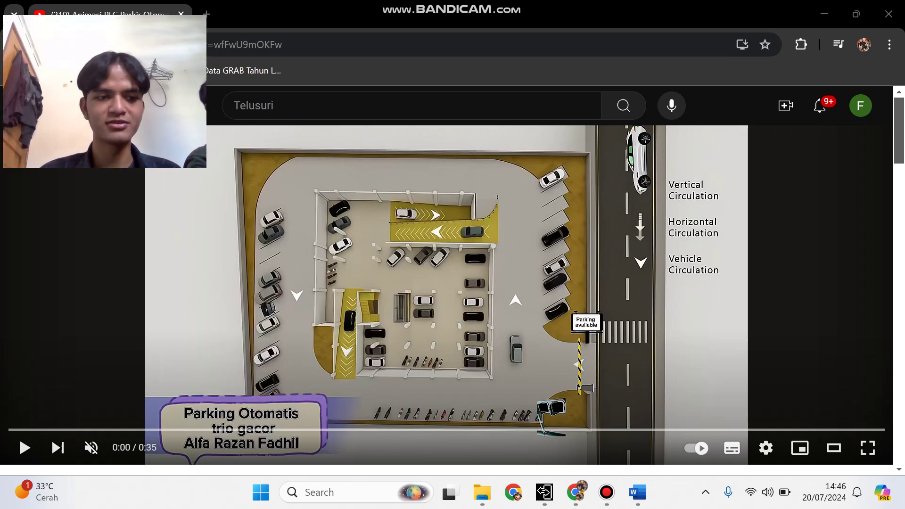
{"action": "left_click", "coordinate": [24, 448]}
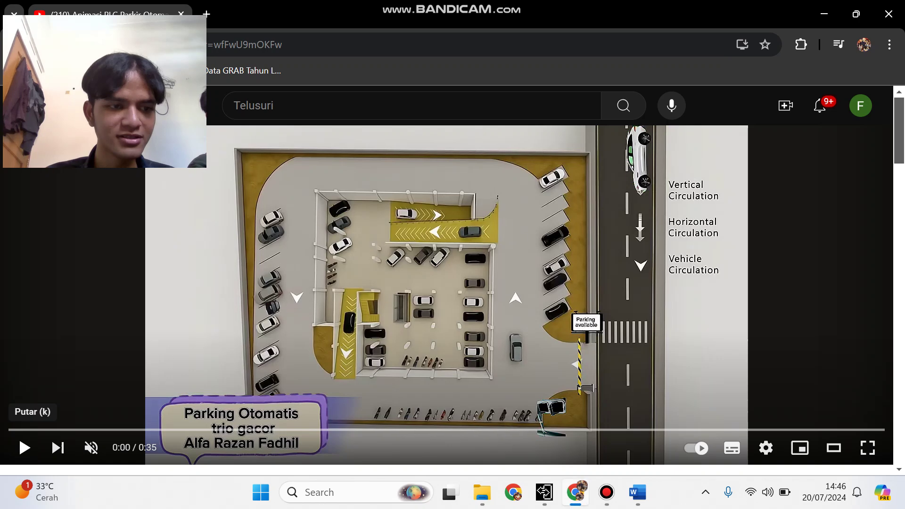
{"action": "key", "text": "k"}
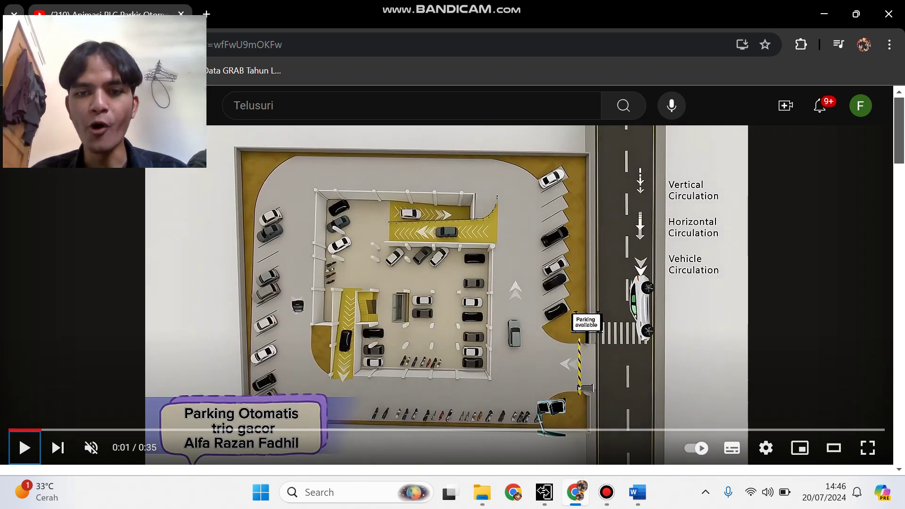
{"action": "key", "text": "k"}
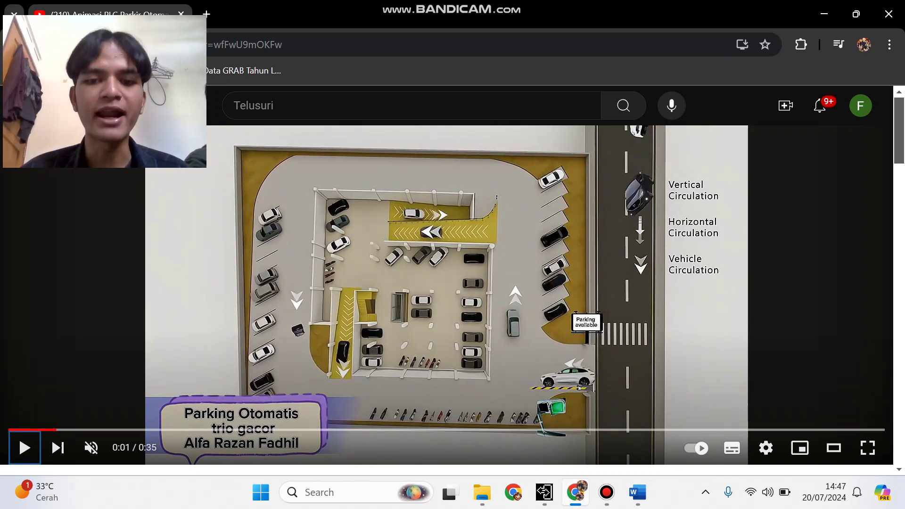
{"action": "key", "text": "k"}
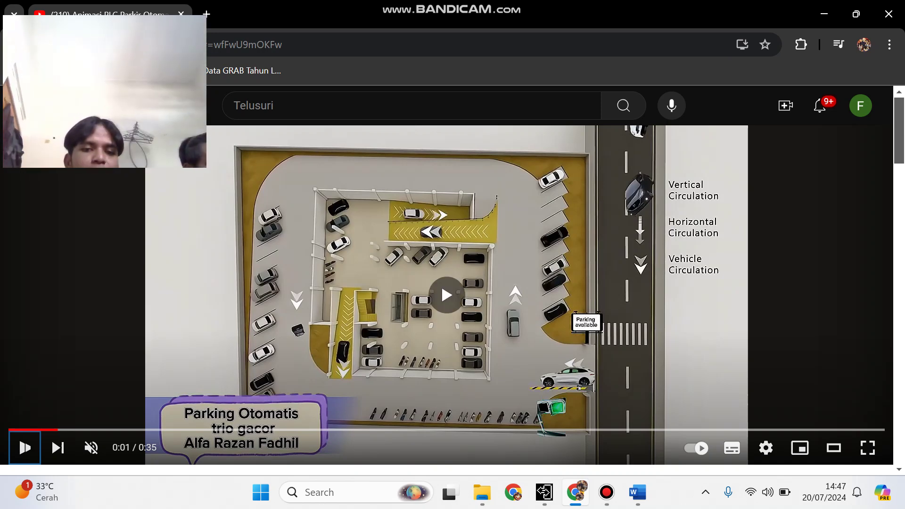
{"action": "key", "text": "k"}
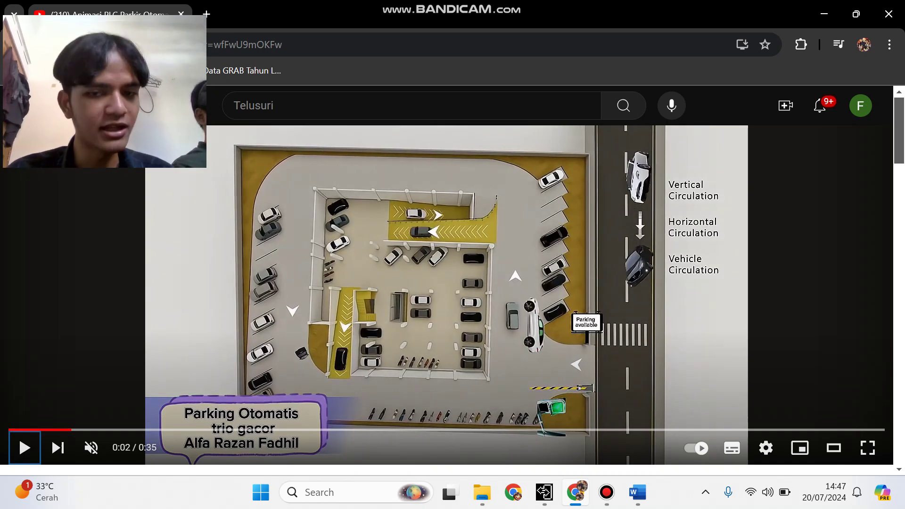
{"action": "key", "text": "k"}
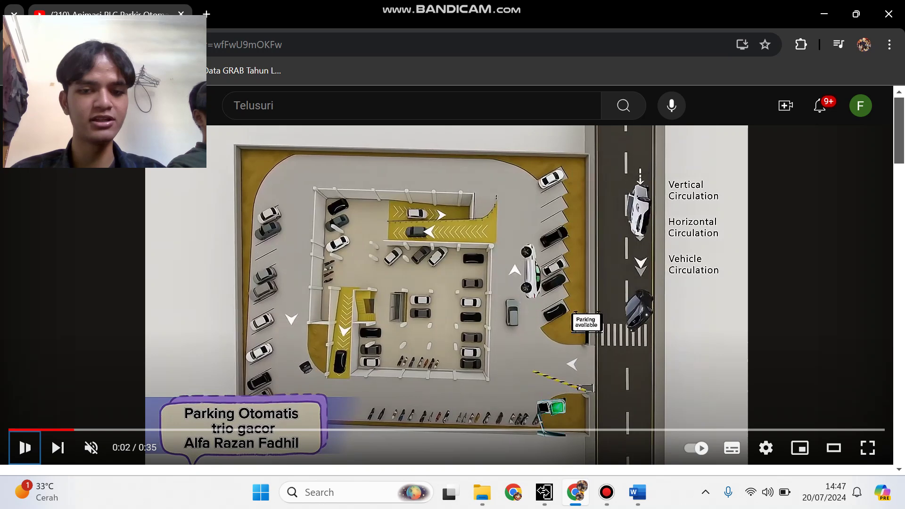
{"action": "key", "text": "k"}
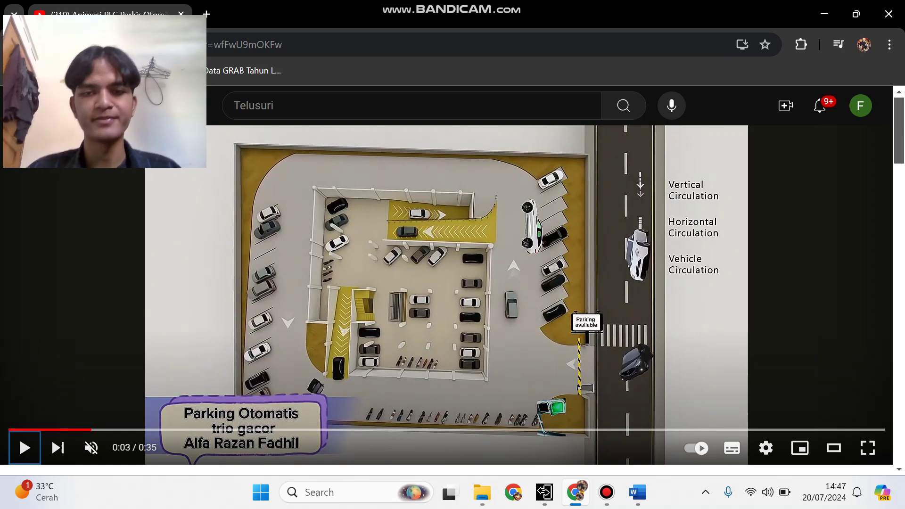
Play the rest of the parking animation to its end, pausing to examine the parking-full and car-exit scenes
{"action": "key", "text": "space"}
{"action": "key", "text": "space"}
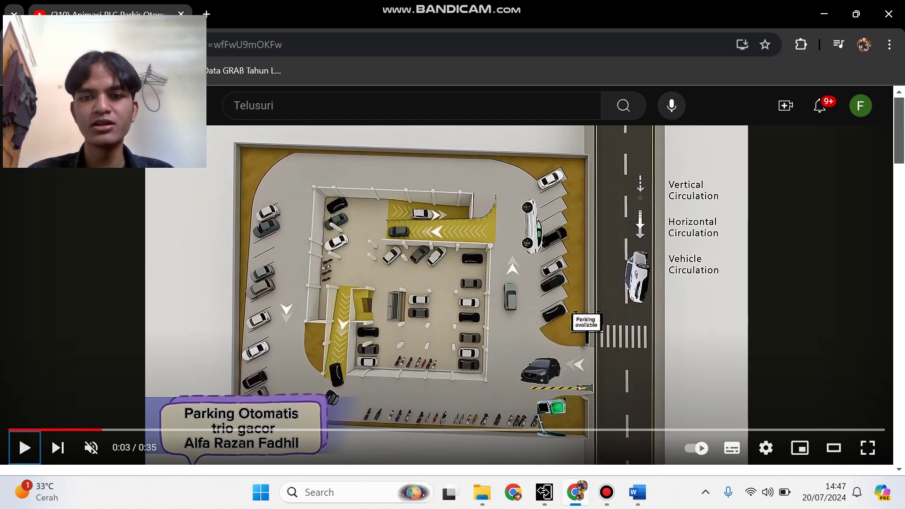
{"action": "key", "text": "space"}
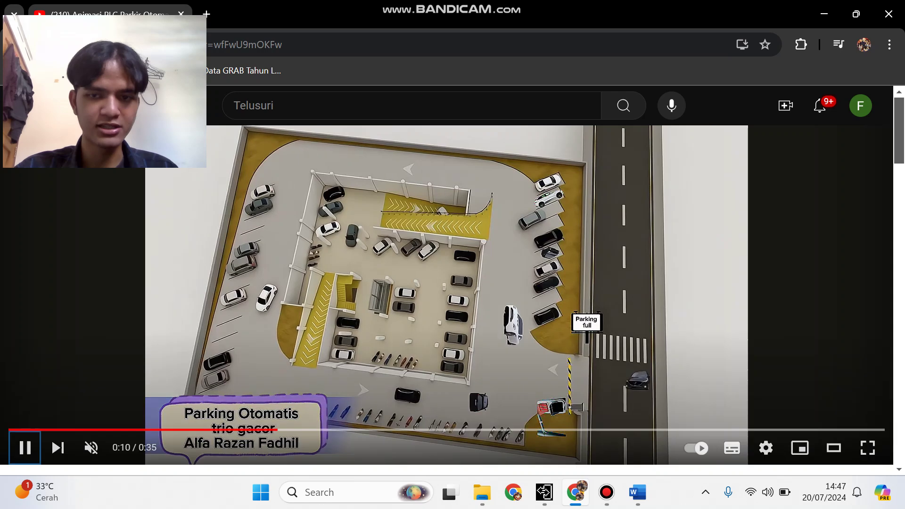
{"action": "key", "text": "space"}
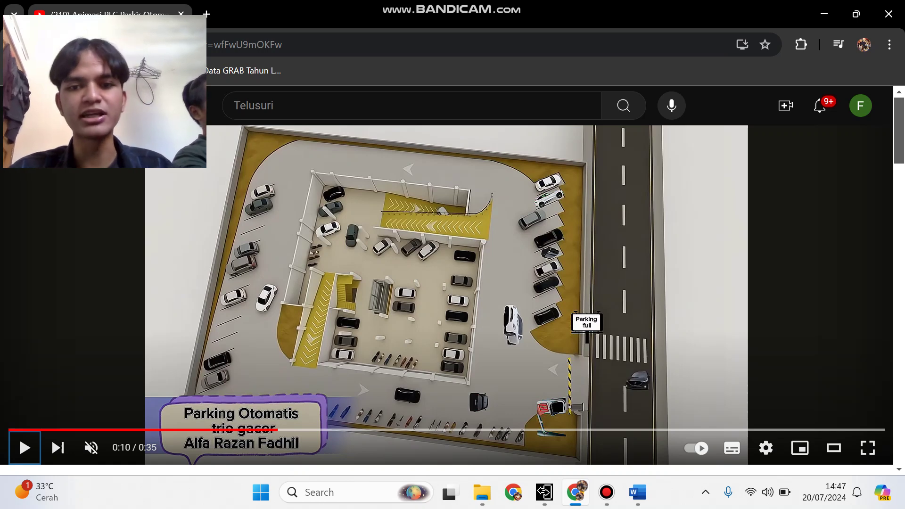
{"action": "key", "text": "space"}
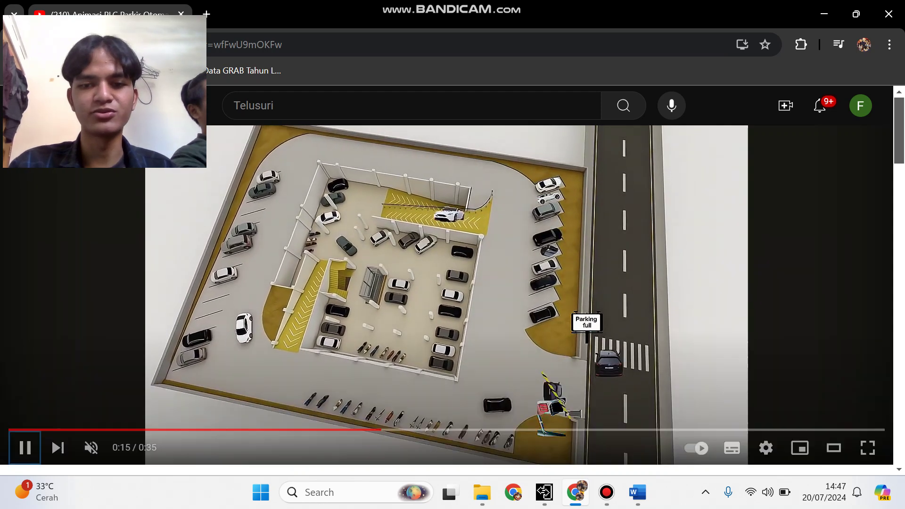
{"action": "key", "text": "space"}
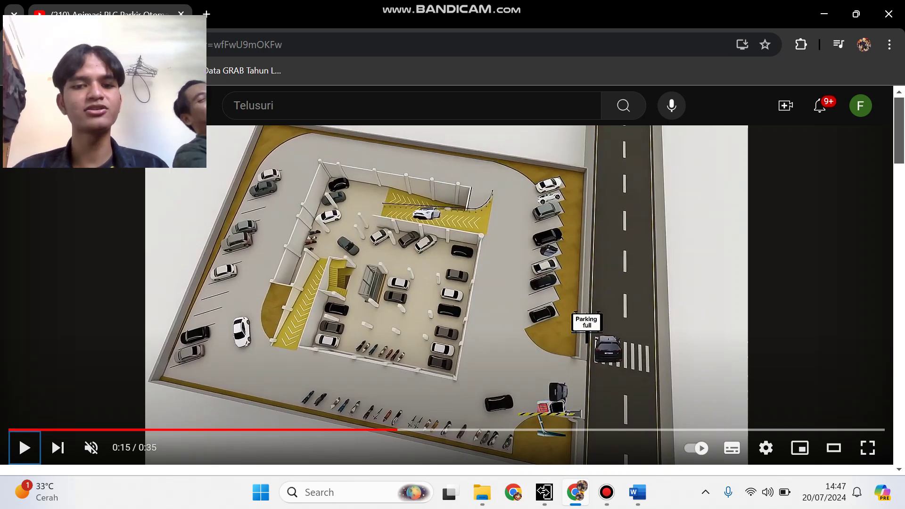
{"action": "key", "text": "space"}
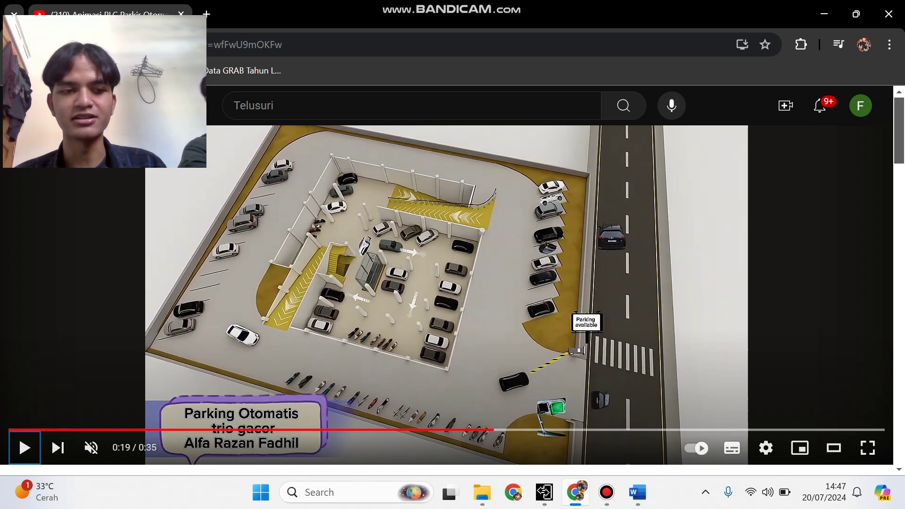
{"action": "key", "text": "space"}
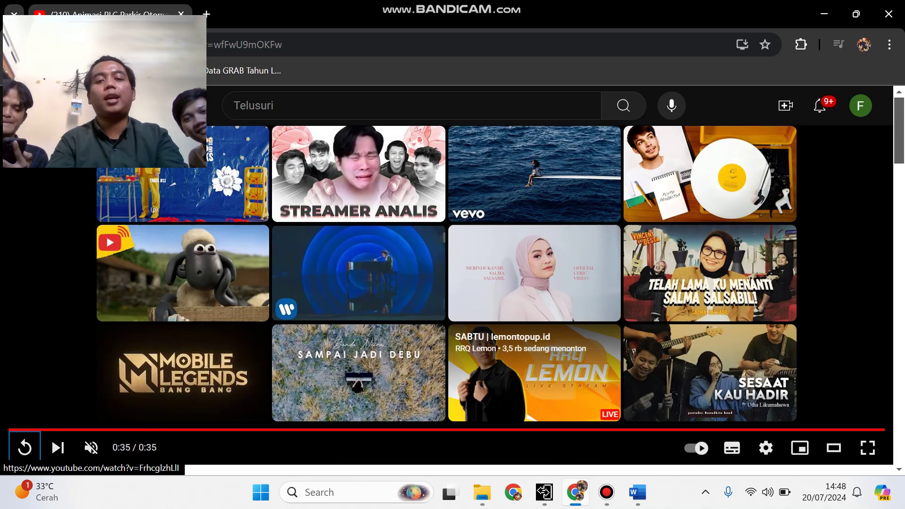
Switch to the Word report and view its Wiring Diagram section
{"action": "left_click", "coordinate": [637, 492]}
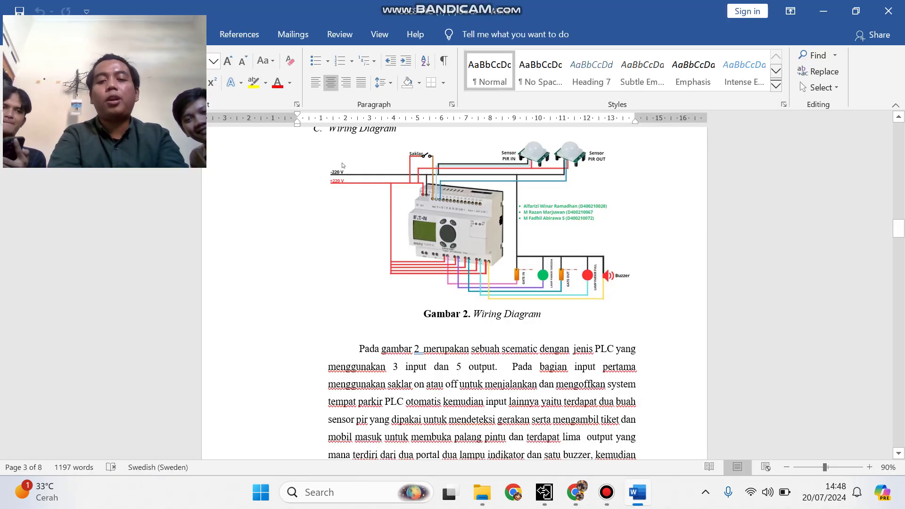